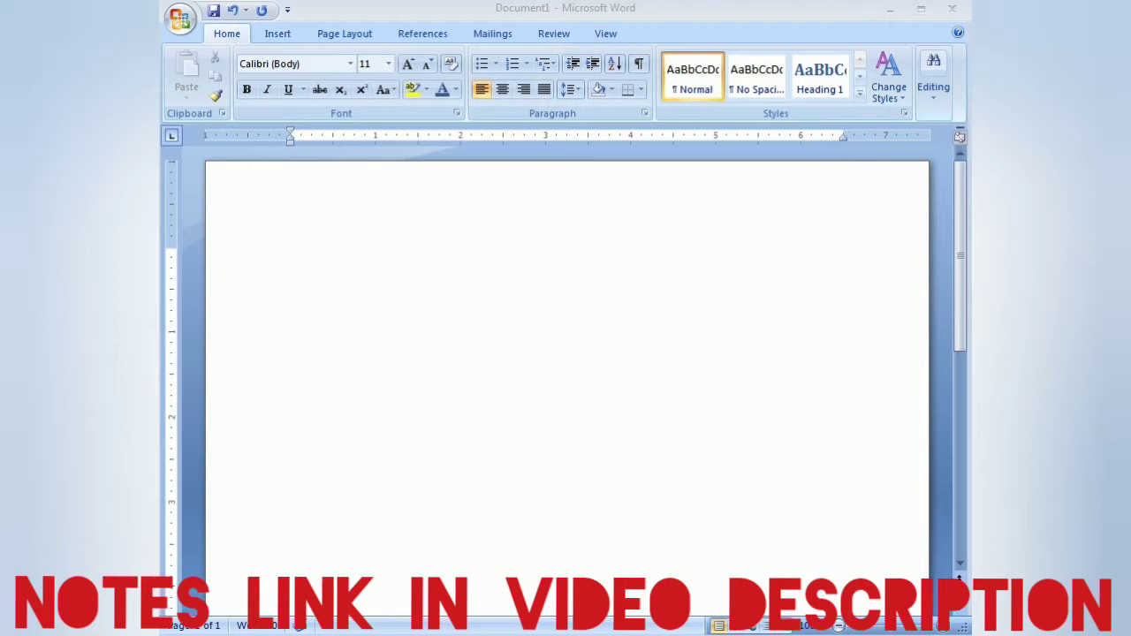
Step: Generate six paragraphs of sample text with =rand() and return to the document start
left_click(411, 189)
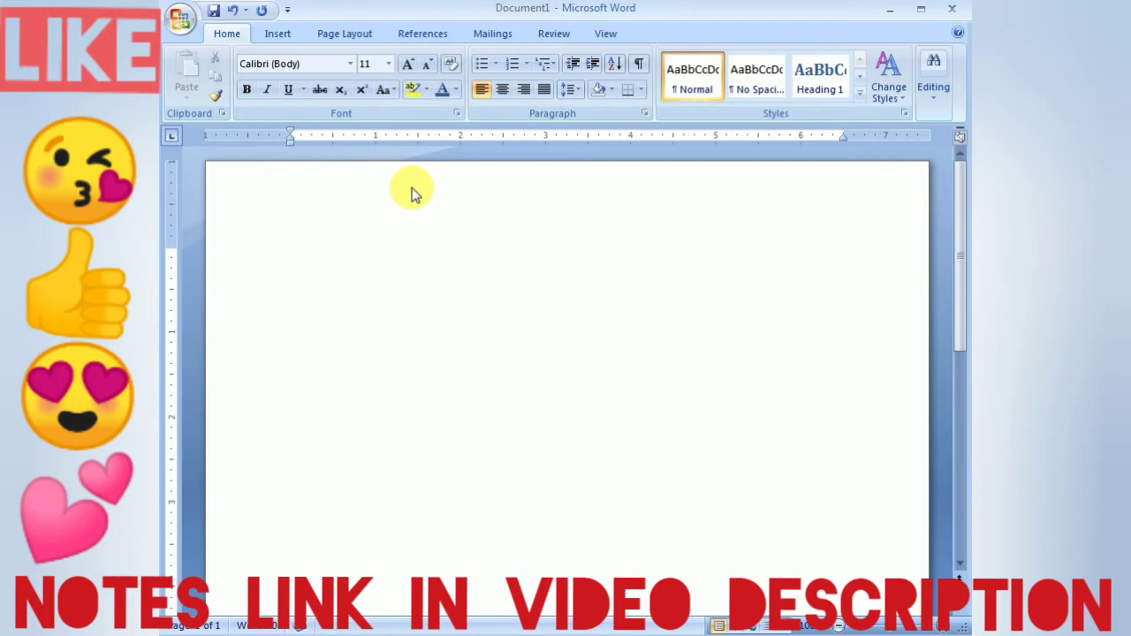
type("=")
type("rand")
type("()")
key("Return")
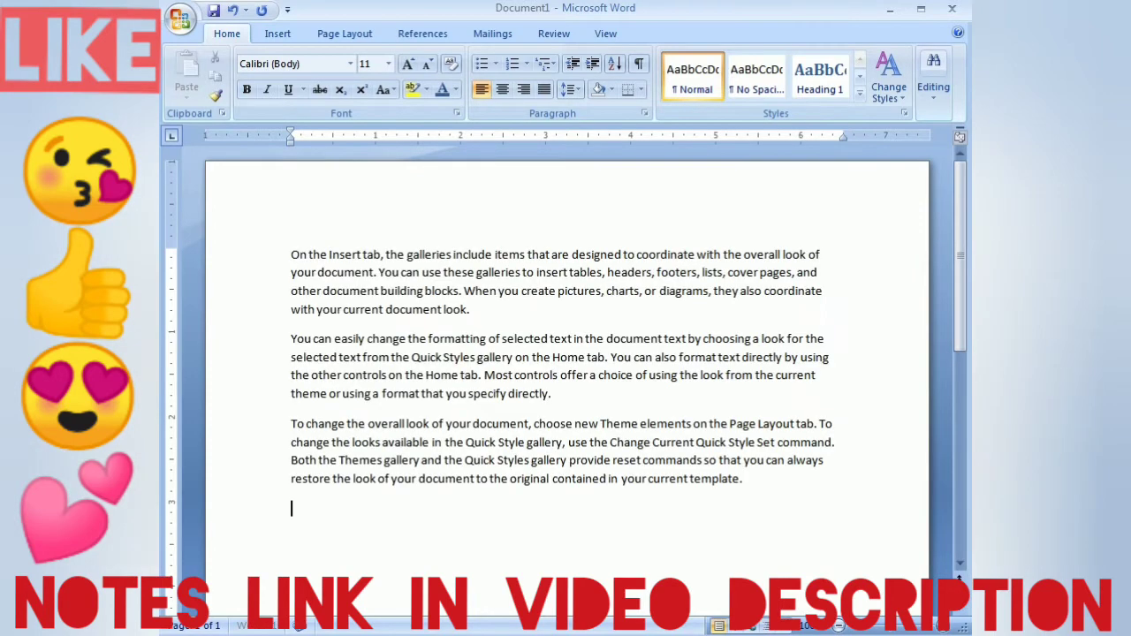
type("=")
type("ra")
type("nd()")
key("Return")
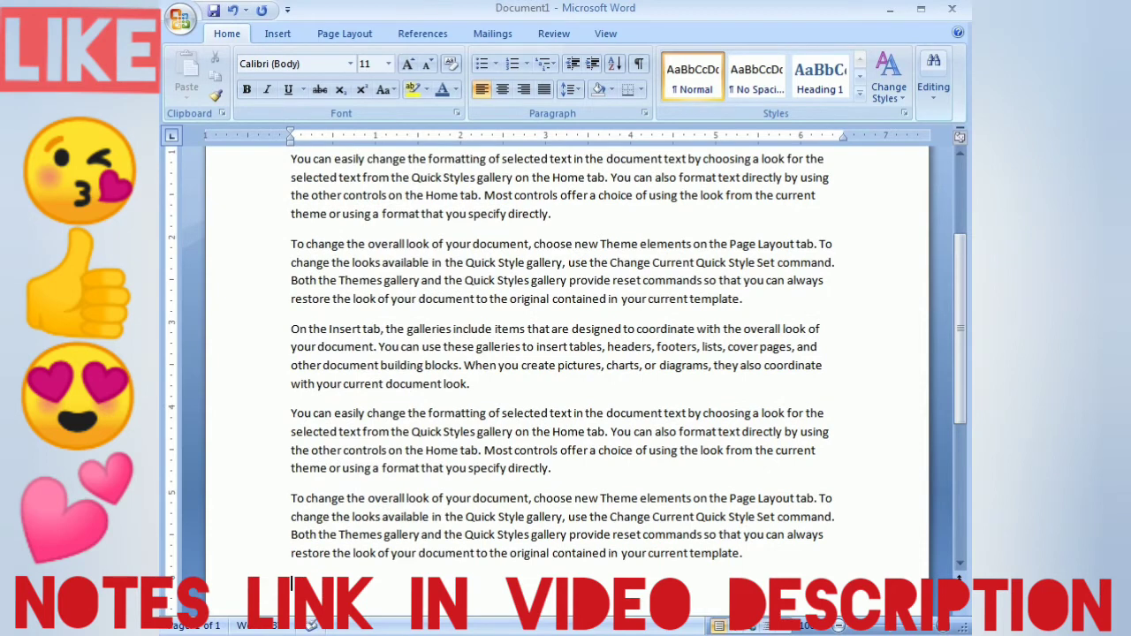
key("ctrl+Home")
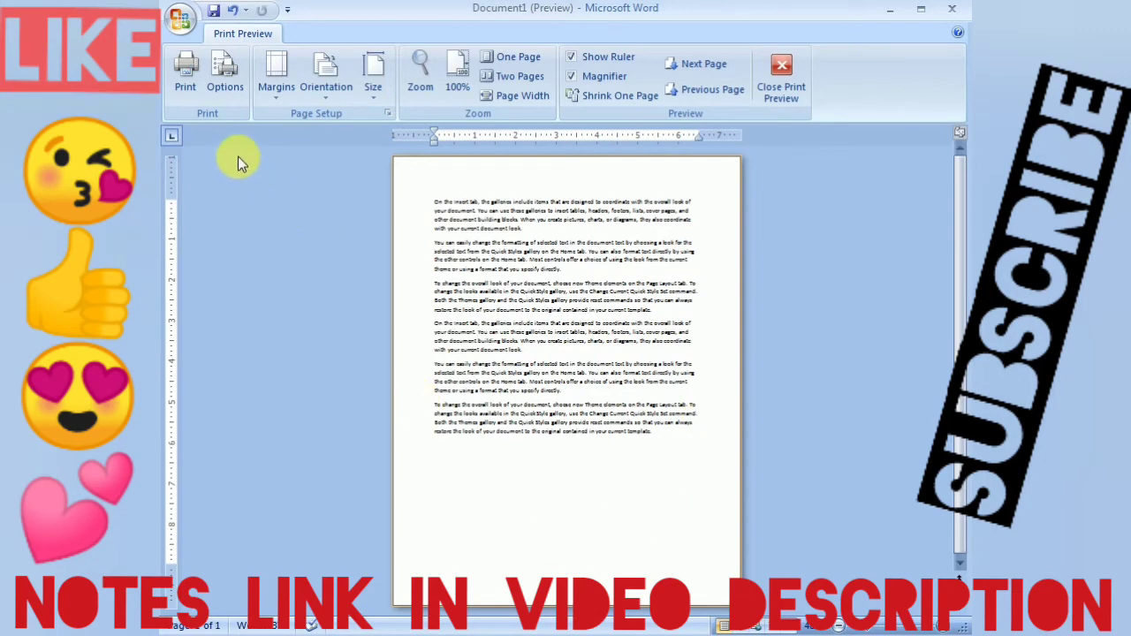
left_click(231, 95)
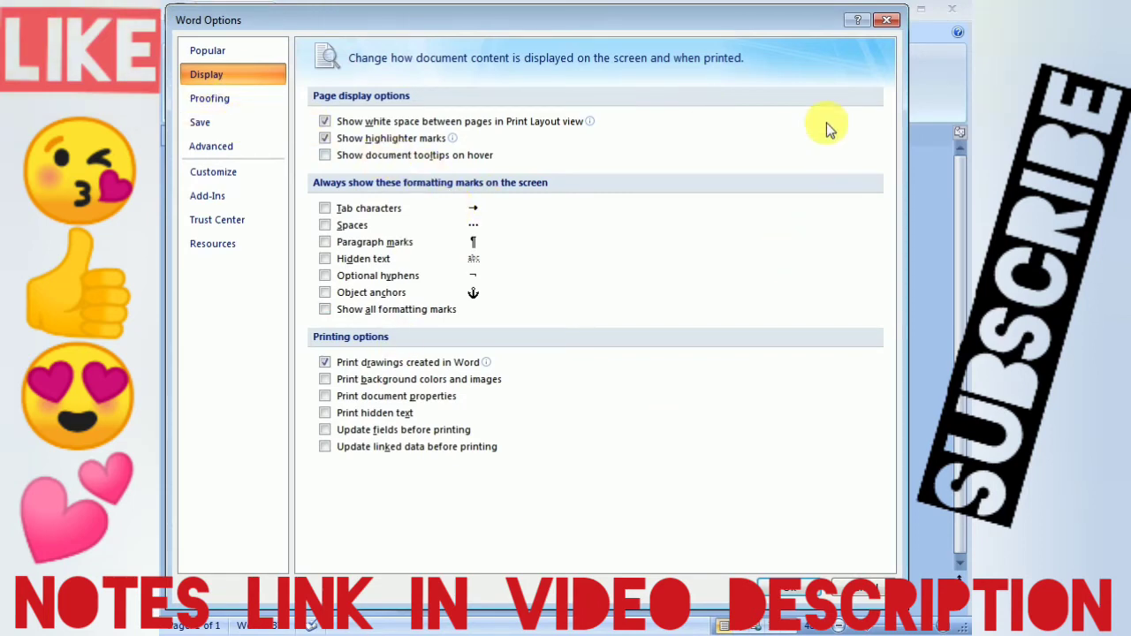
left_click(886, 19)
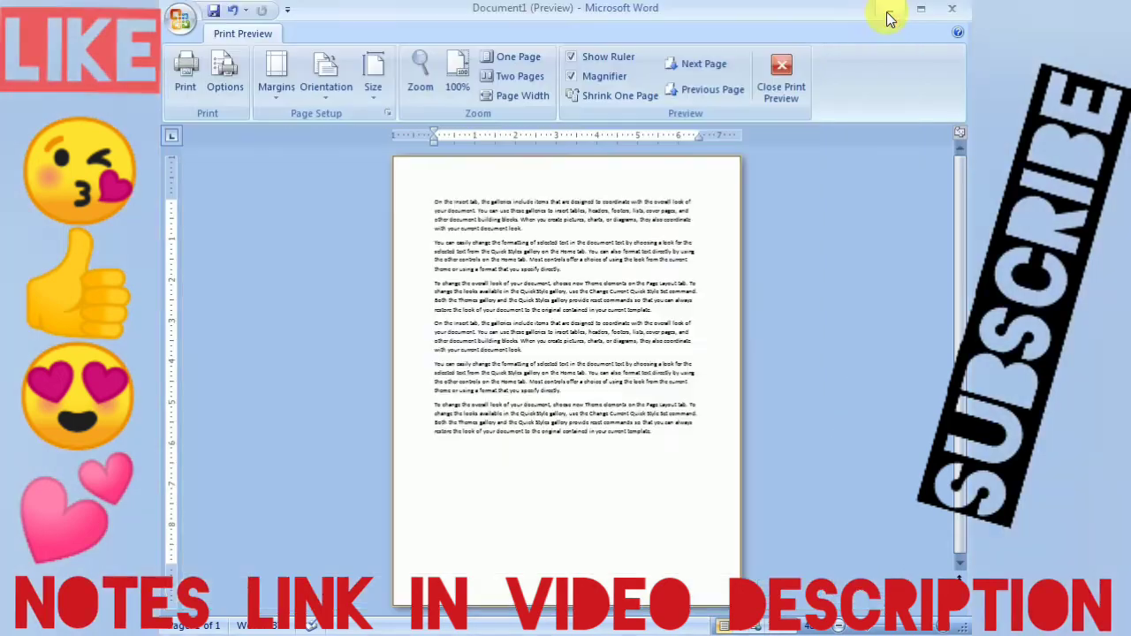
Step: Leave the margin presets unchanged and switch the page orientation to Landscape
left_click(295, 102)
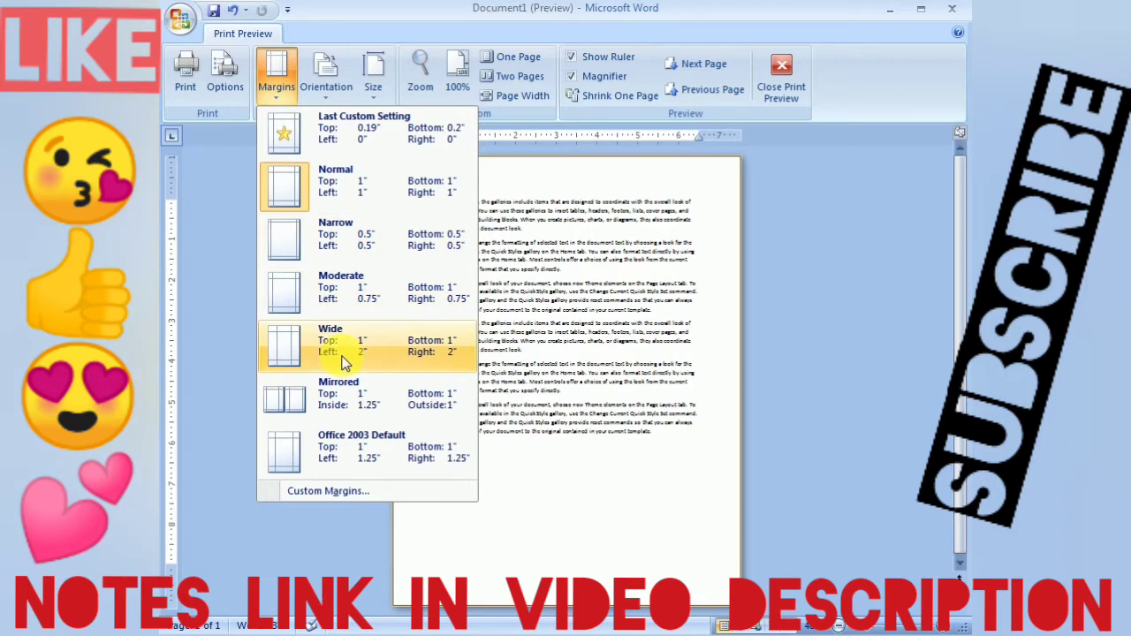
left_click(219, 248)
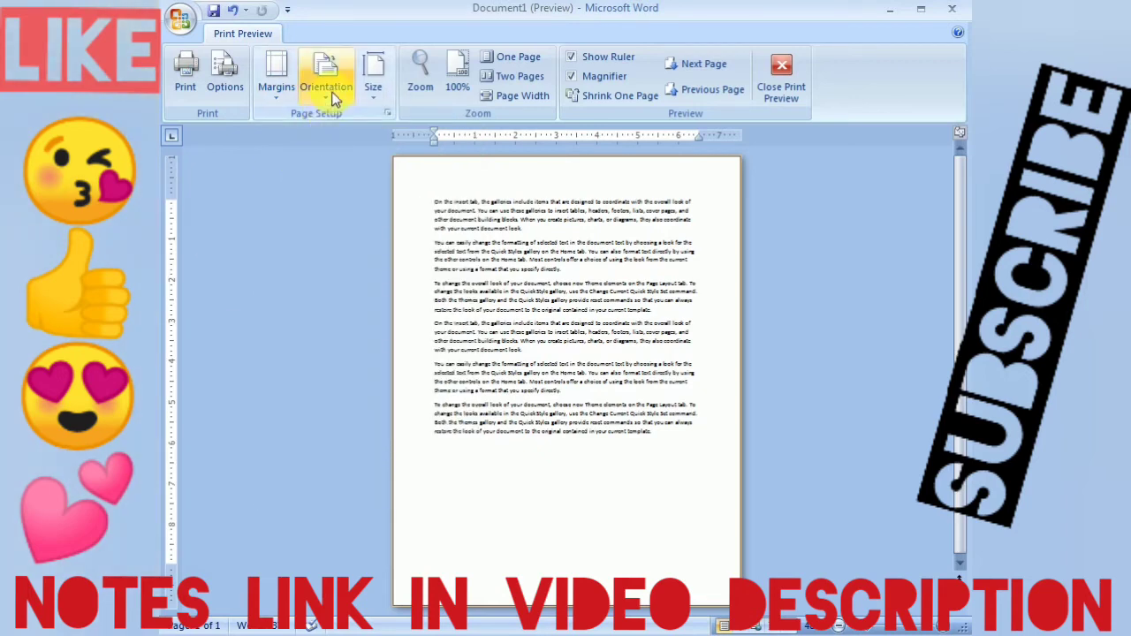
left_click(334, 97)
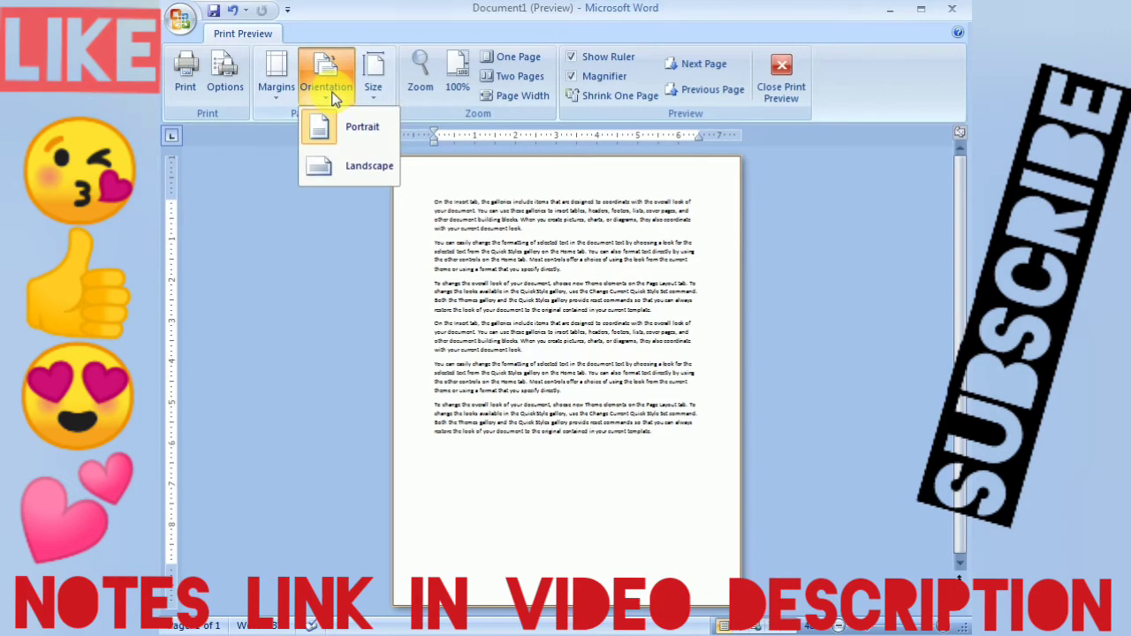
left_click(363, 177)
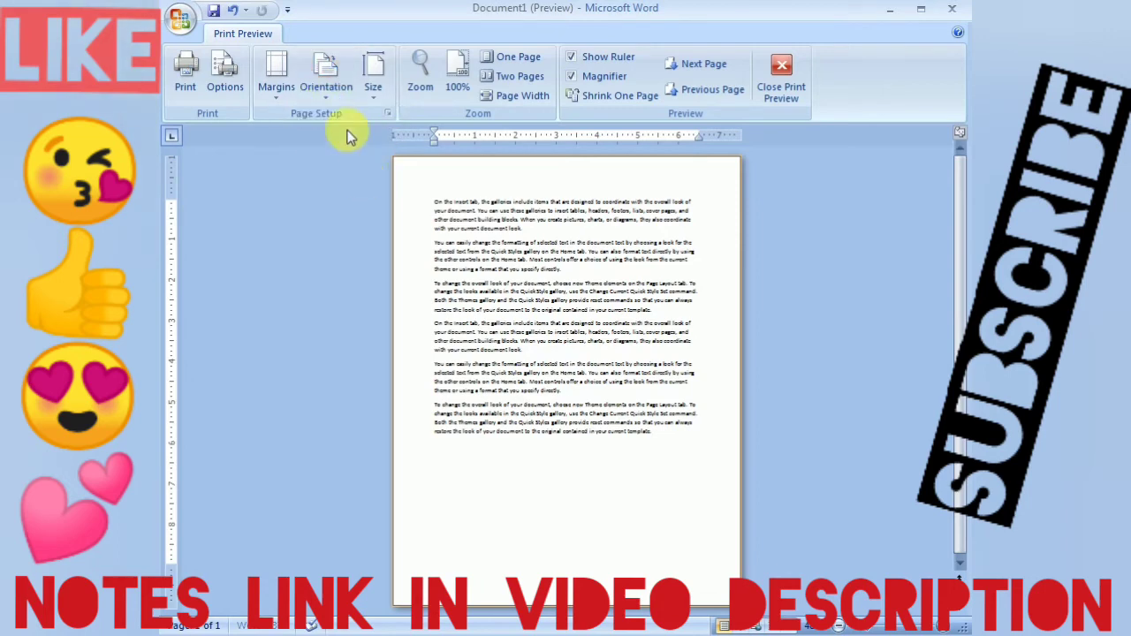
left_click(333, 100)
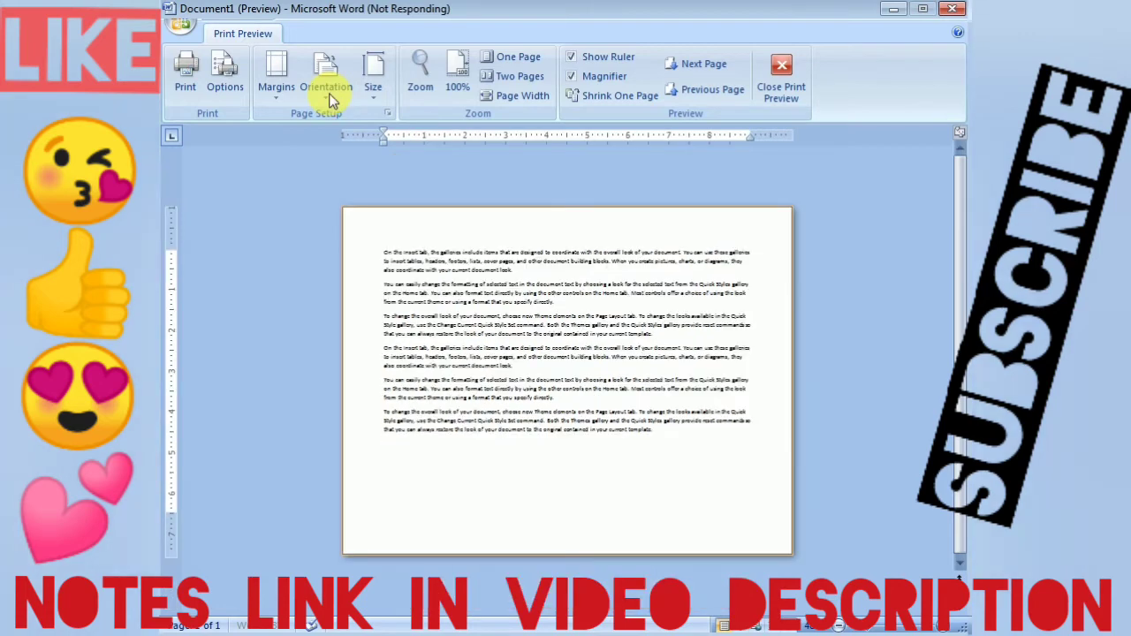
Step: Set the paper size to A4 (210 x 297 mm), then exit Print Preview
left_click(378, 96)
left_click(378, 95)
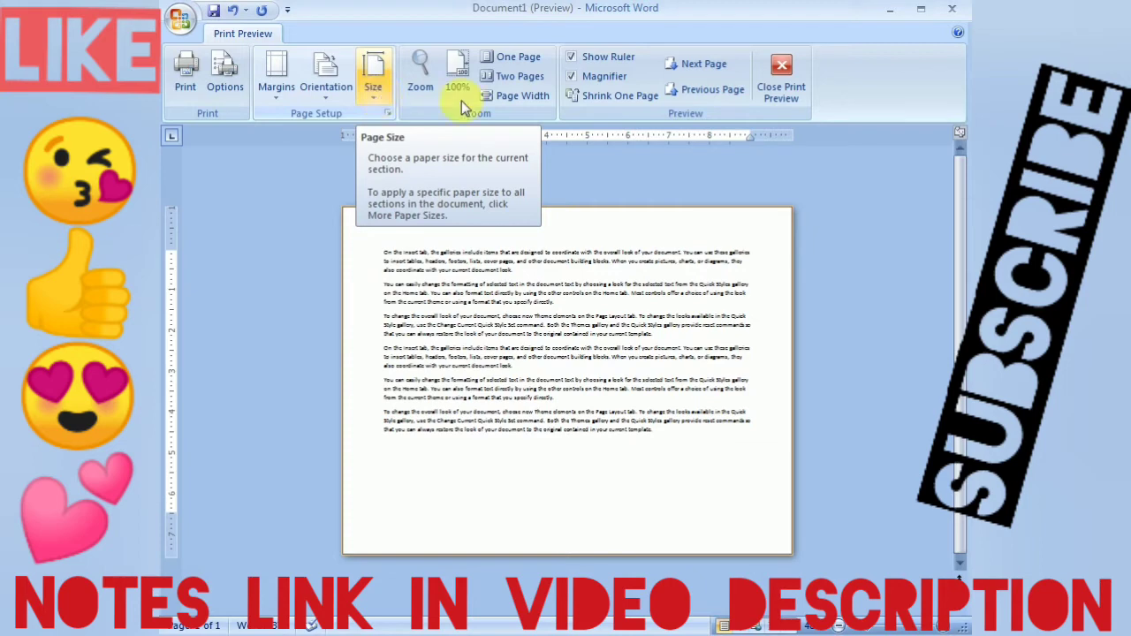
left_click(382, 93)
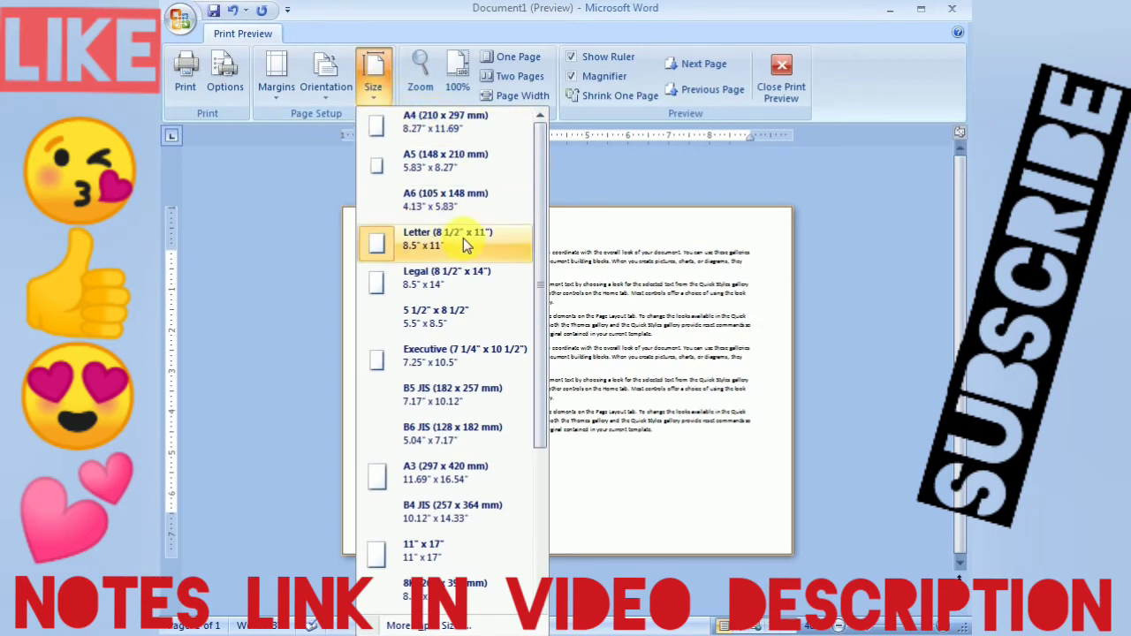
left_click(380, 128)
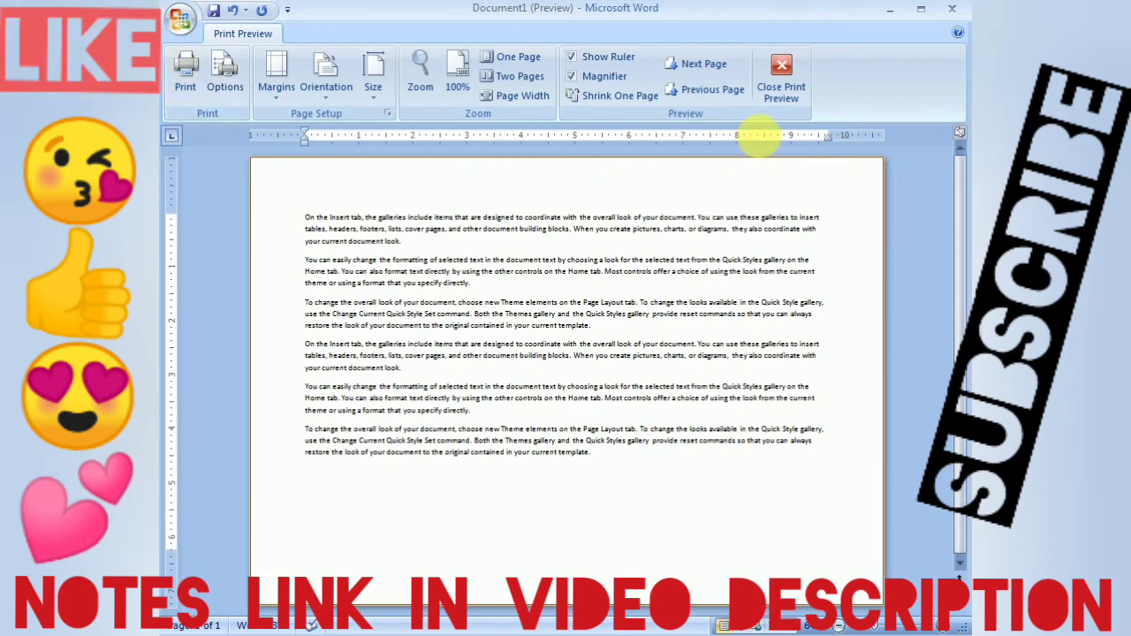
left_click(790, 78)
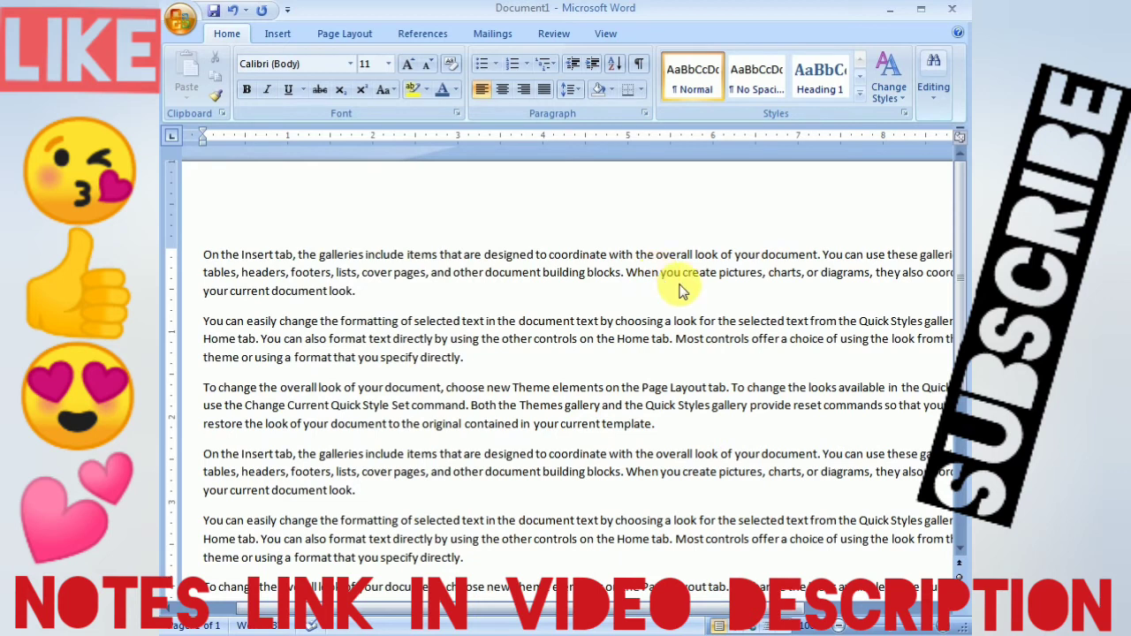
Step: Open the Print dialog with Ctrl+P
key("ctrl+p")
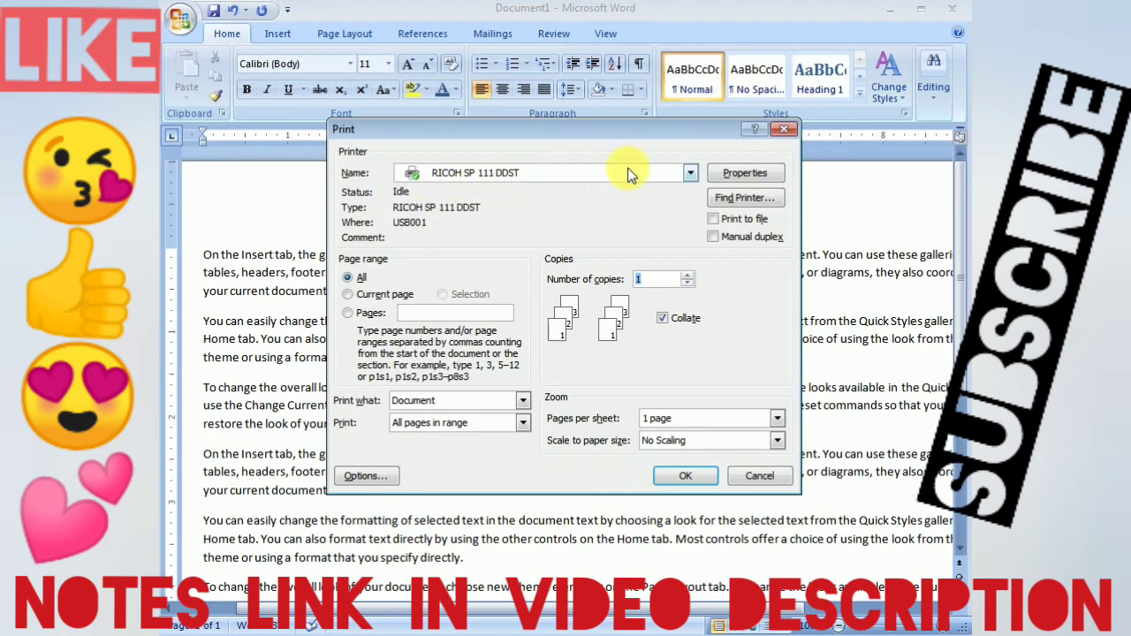
Step: Keep RICOH SP 111 DDST as the printer and set the page range to 1-10
left_click(689, 174)
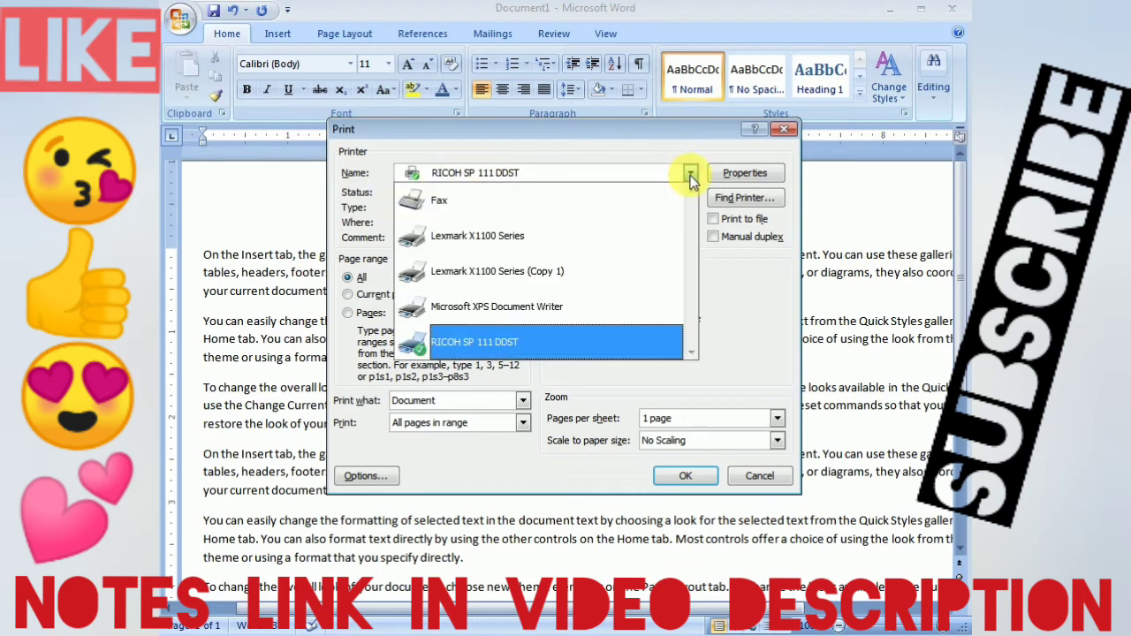
left_click(690, 174)
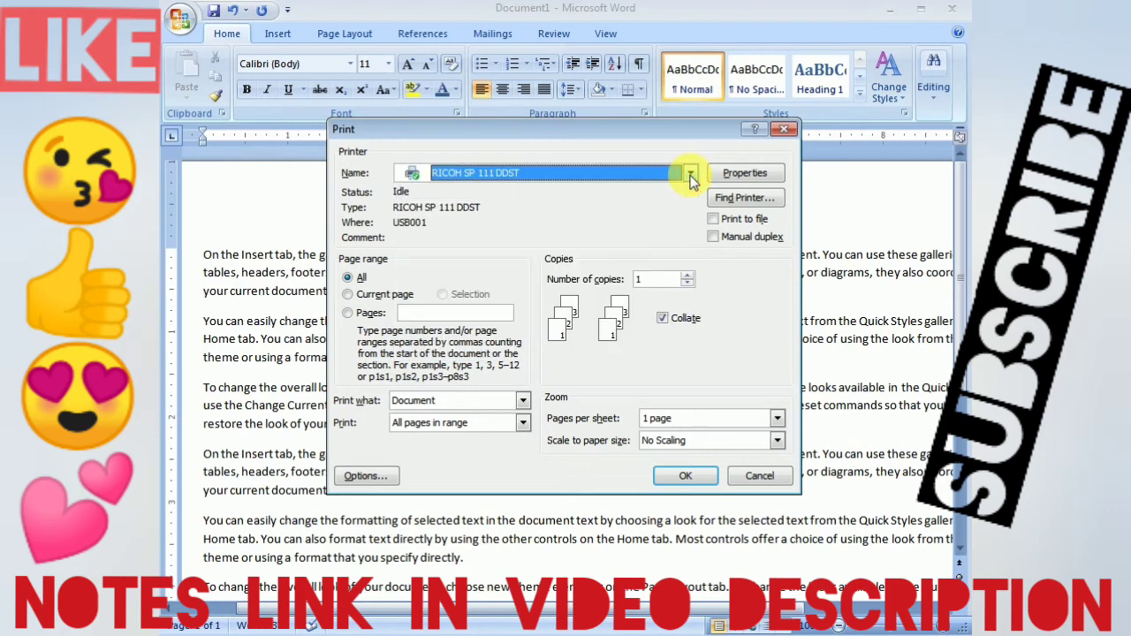
left_click(349, 297)
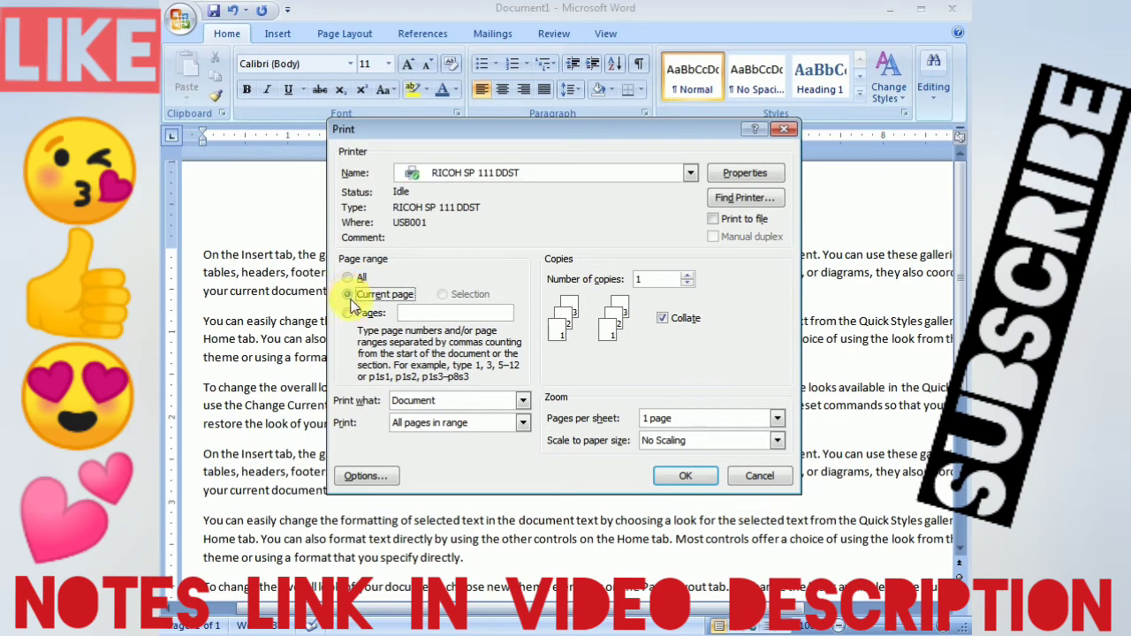
left_click(358, 313)
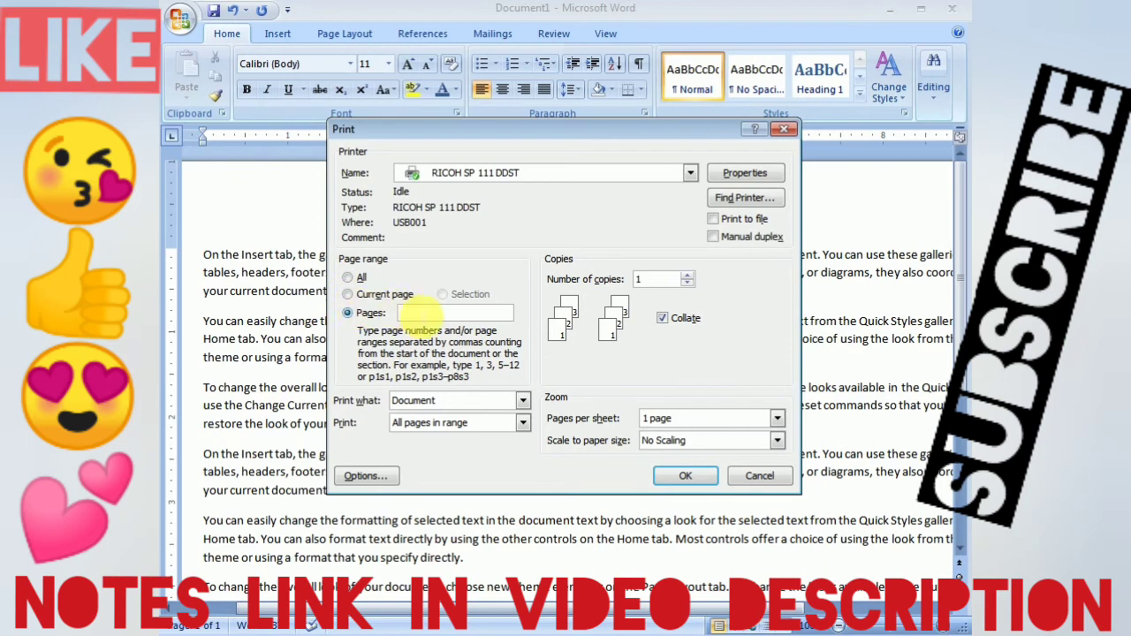
type("1-")
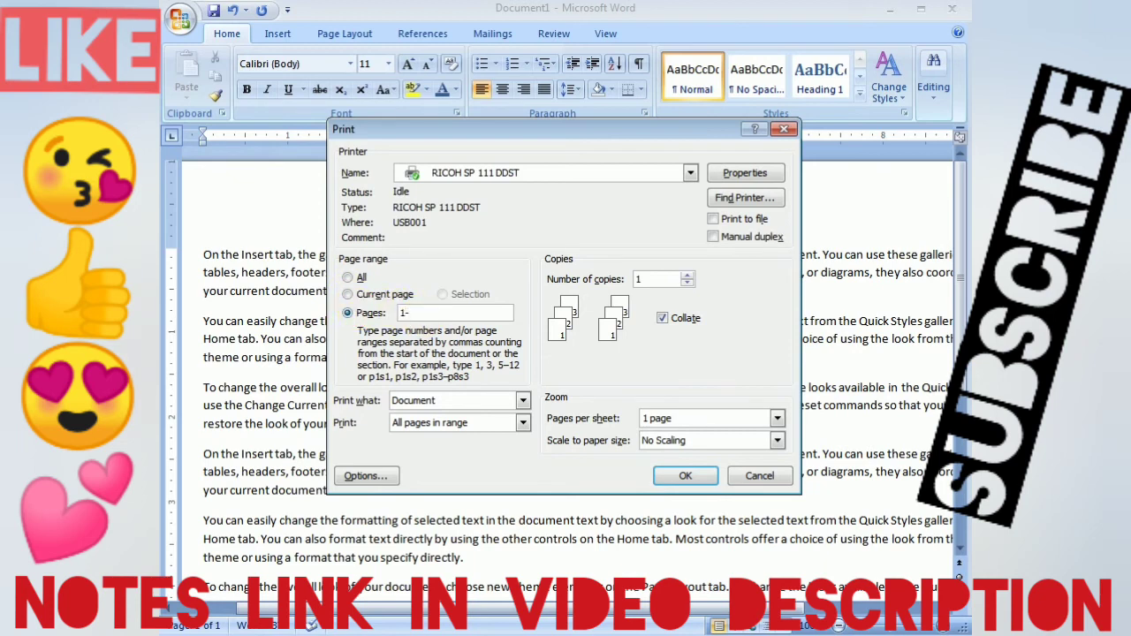
type("10")
Step: Set Number of copies to 4 for pages 1-10, then close the Print dialog
double_click(690, 276)
left_click(688, 275)
left_click(782, 131)
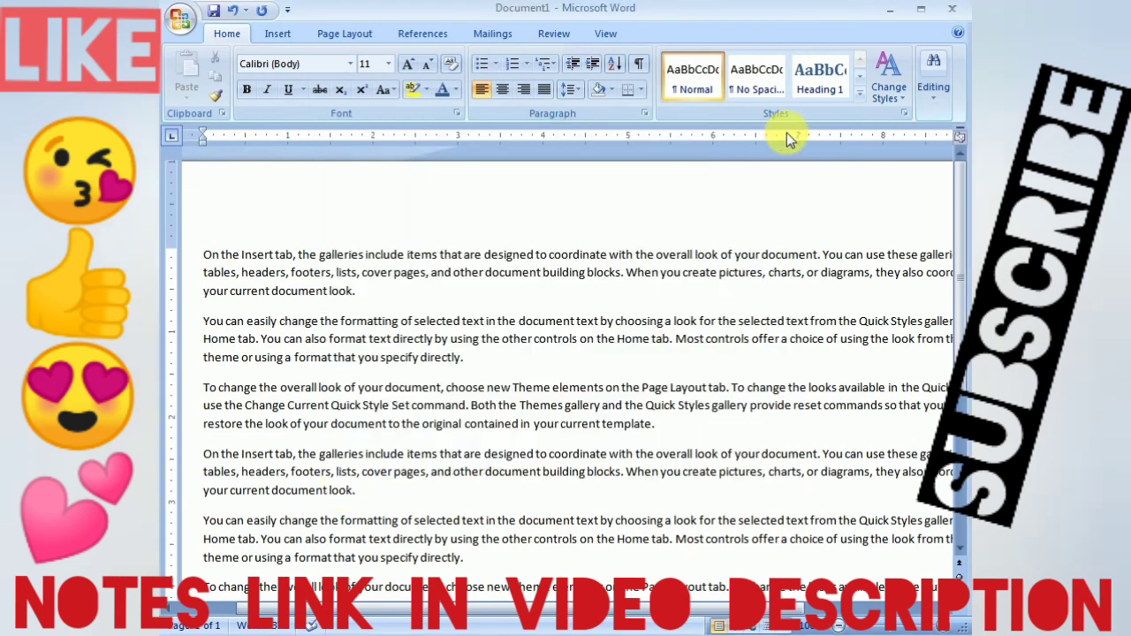